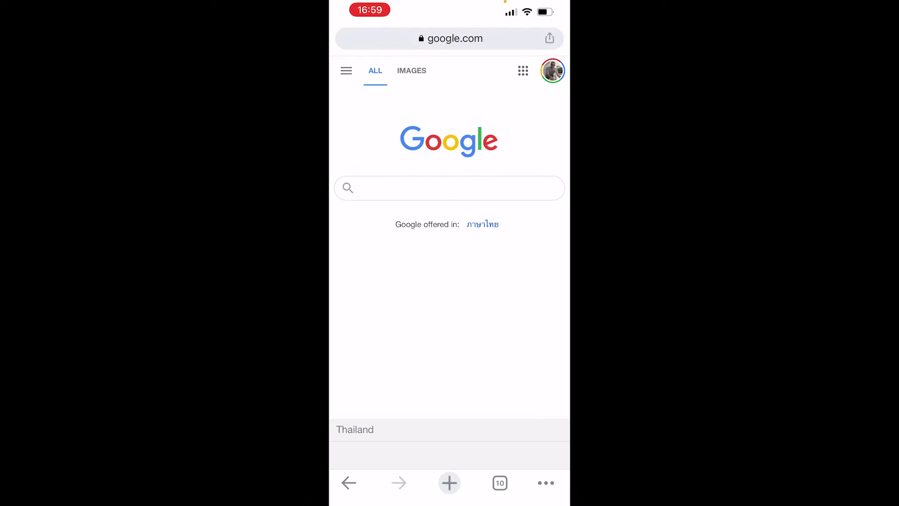
# Step: Enter the linktr.ee address in the browser address bar
pyautogui.click(450, 39)
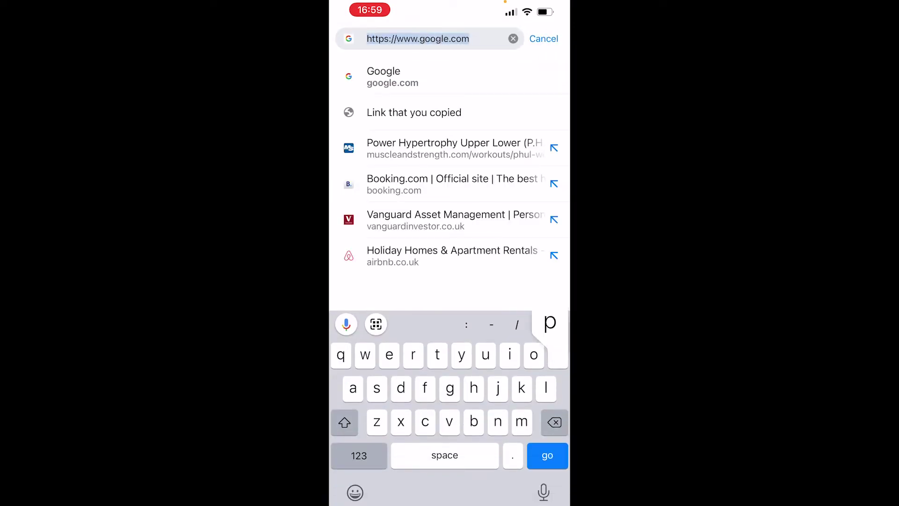
pyautogui.write('pink')
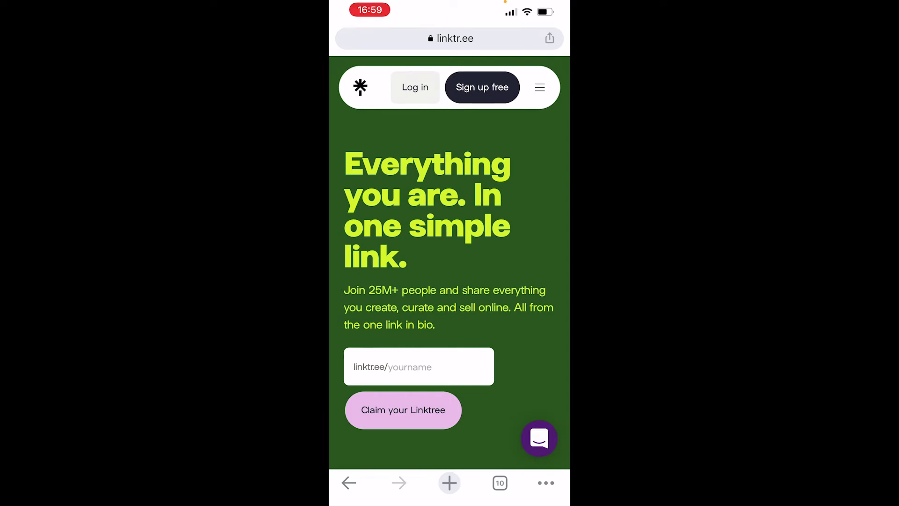
# Step: Begin the free Linktree account sign-up
pyautogui.click(482, 88)
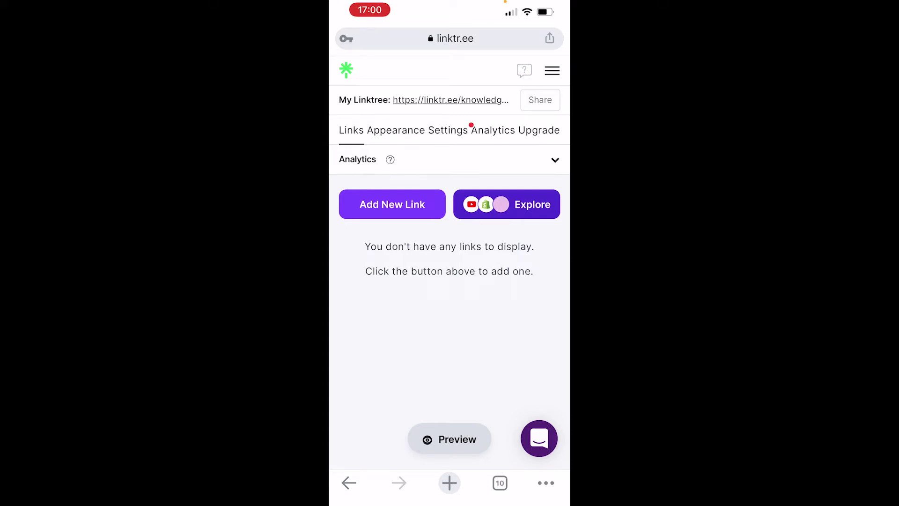
pyautogui.click(392, 204)
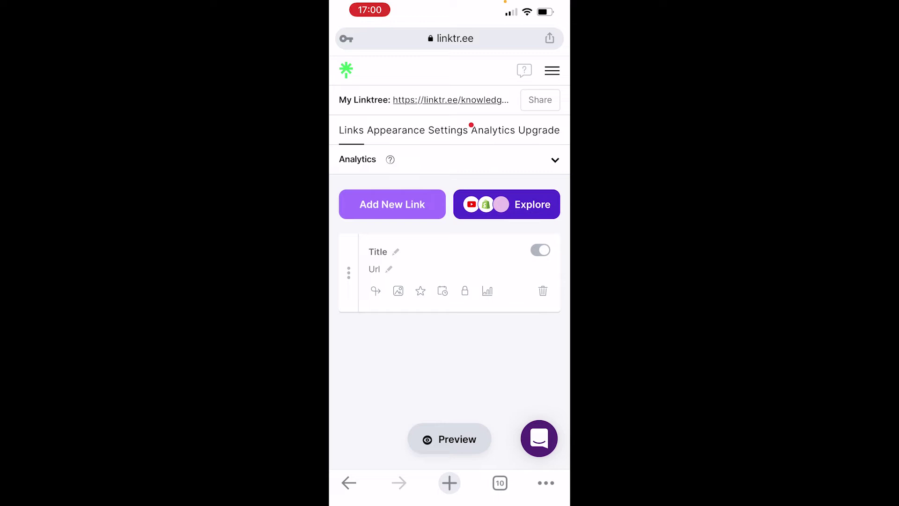
pyautogui.click(378, 251)
pyautogui.write('Twitt')
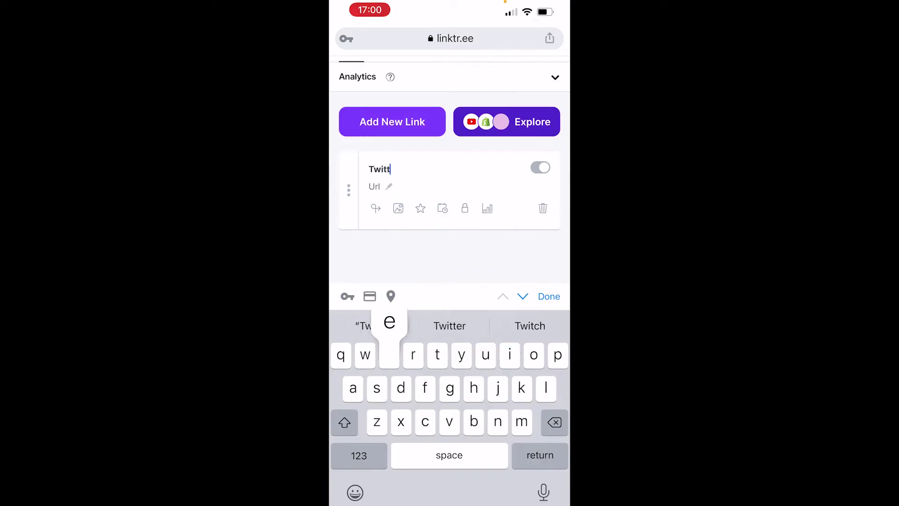
pyautogui.write('er')
pyautogui.press('Return')
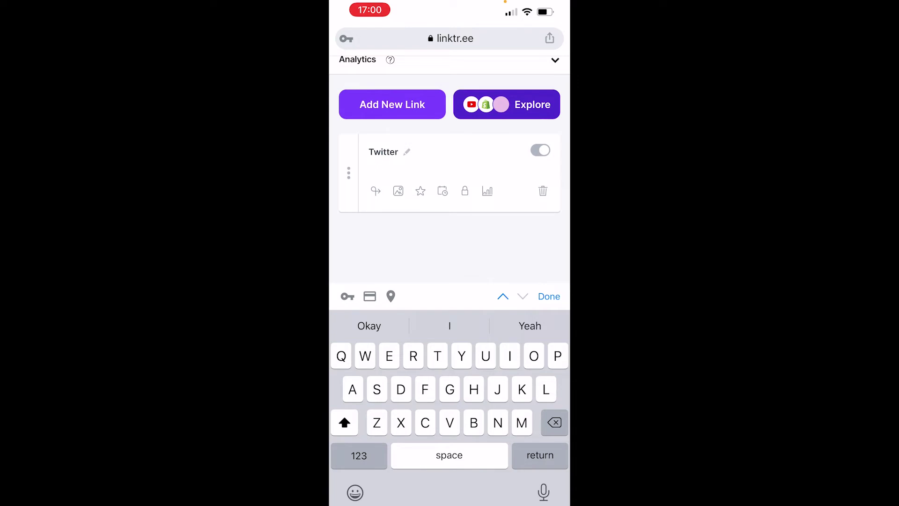
pyautogui.write('Ww')
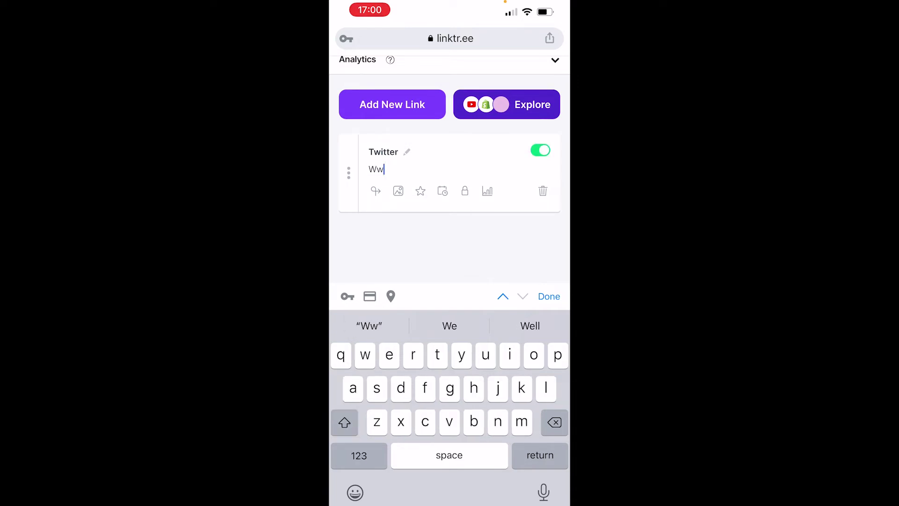
pyautogui.write('w.twitter.com')
pyautogui.press('Return')
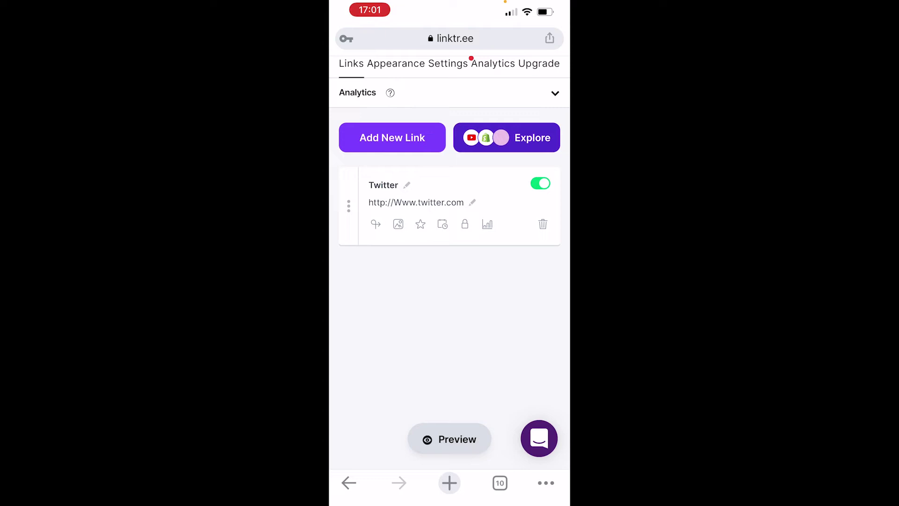
pyautogui.click(397, 223)
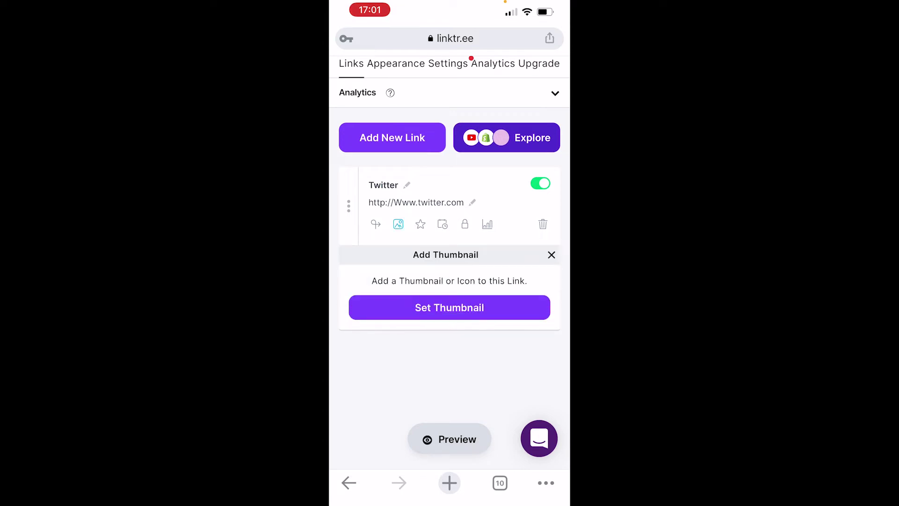
pyautogui.click(551, 254)
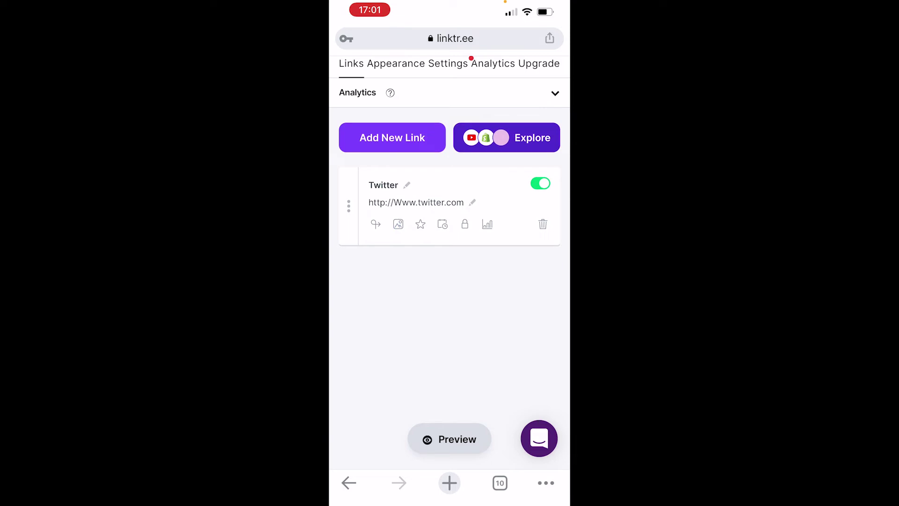
pyautogui.click(449, 439)
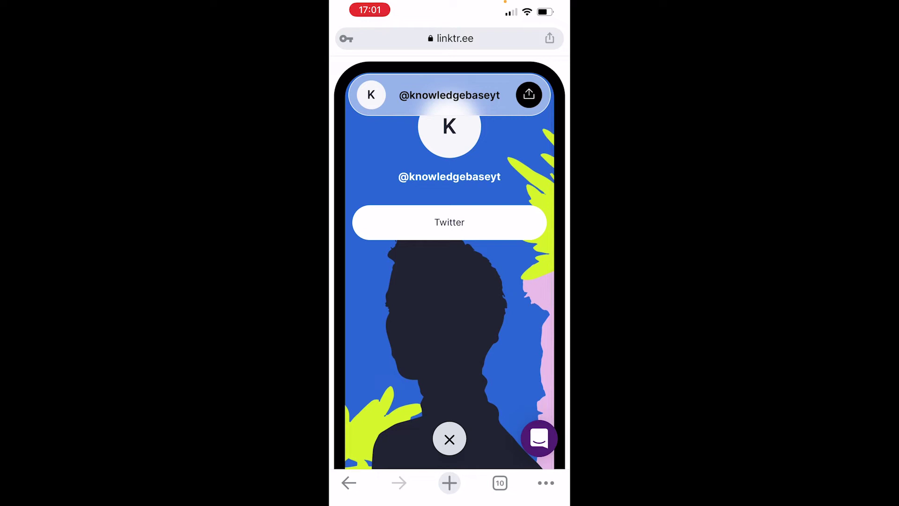
# Step: Apply the Iris theme under Appearance and check it in the full-screen preview
pyautogui.click(449, 439)
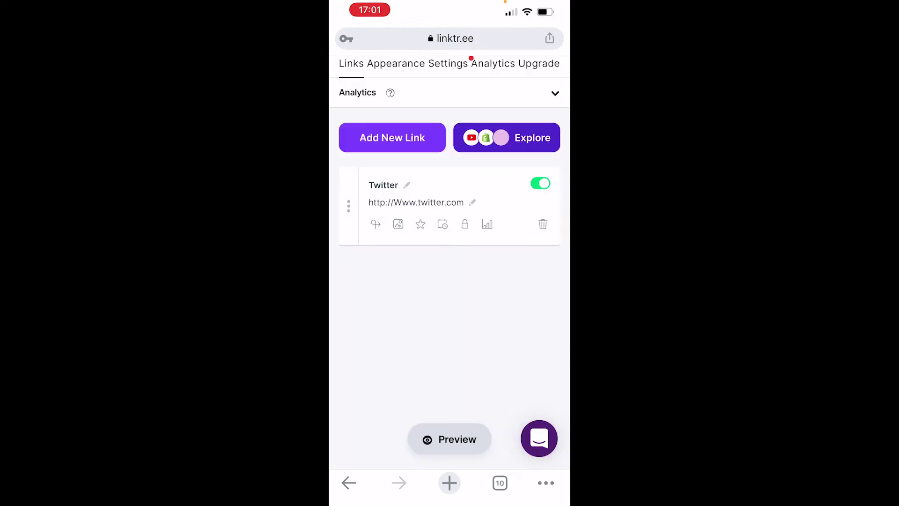
pyautogui.scroll(2, 449, 281)
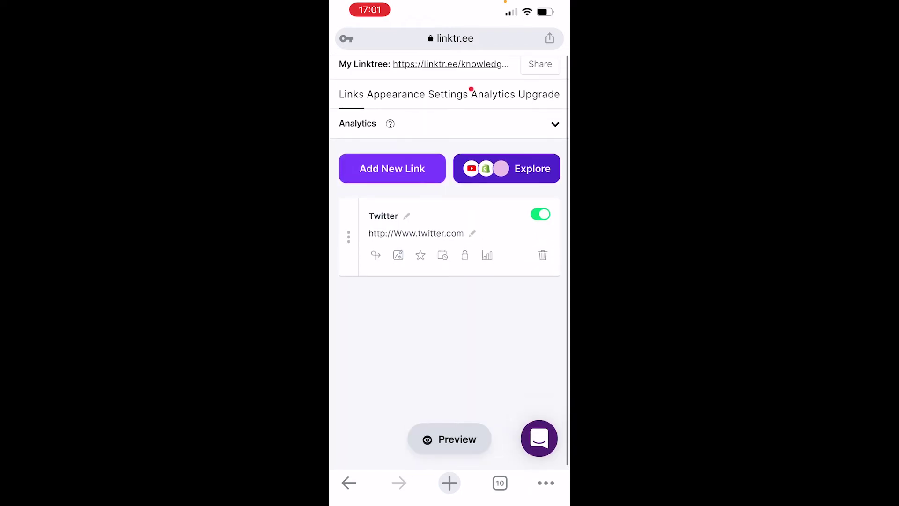
pyautogui.click(397, 107)
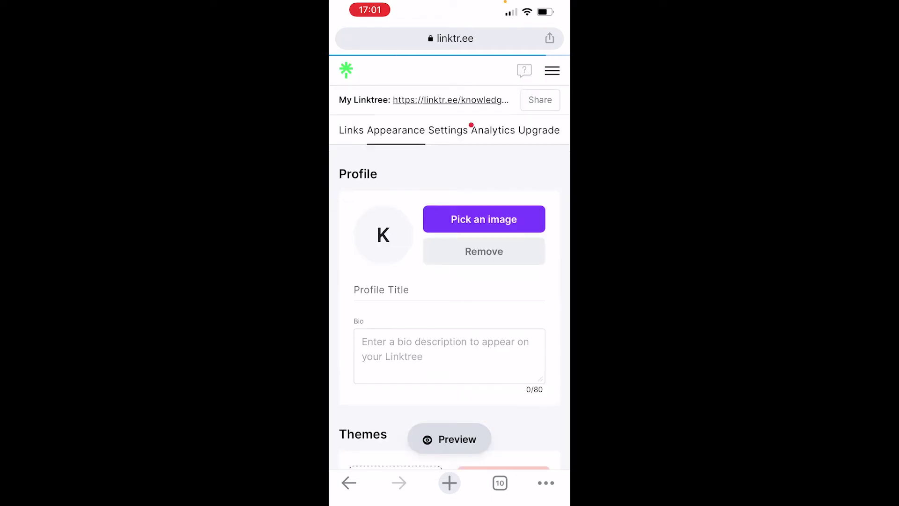
pyautogui.scroll(-1, 450, 281)
pyautogui.scroll(-2, 450, 281)
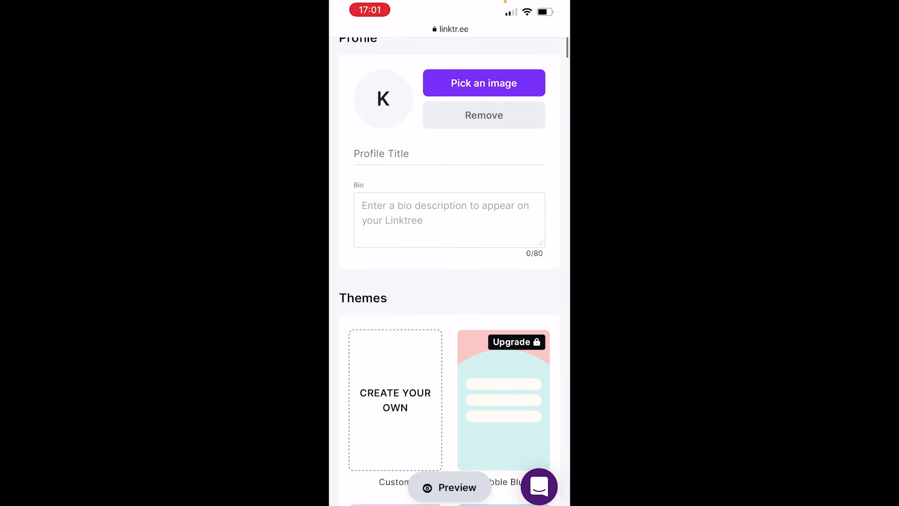
pyautogui.scroll(-5, 450, 282)
pyautogui.scroll(-3, 449, 281)
pyautogui.scroll(-3, 450, 281)
pyautogui.scroll(-3, 450, 281)
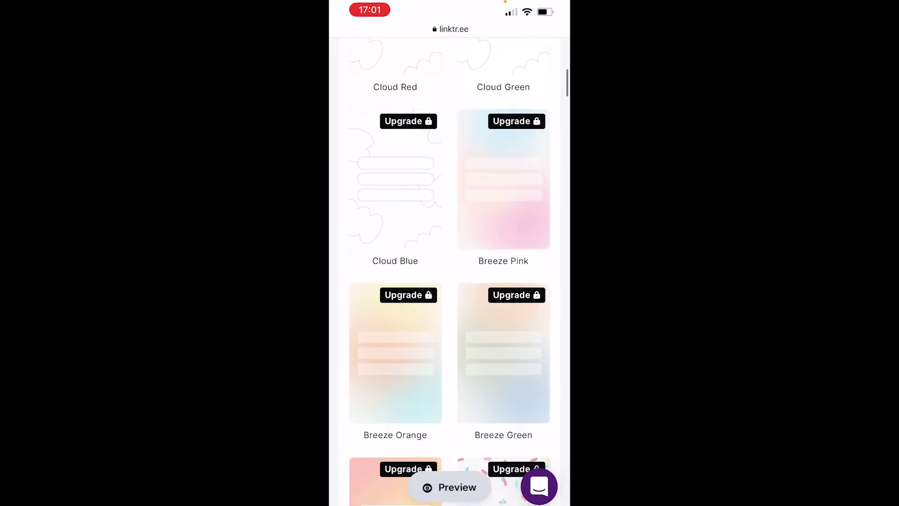
pyautogui.scroll(-3, 450, 281)
pyautogui.scroll(-3, 449, 282)
pyautogui.scroll(-3, 450, 281)
pyautogui.scroll(-1, 449, 281)
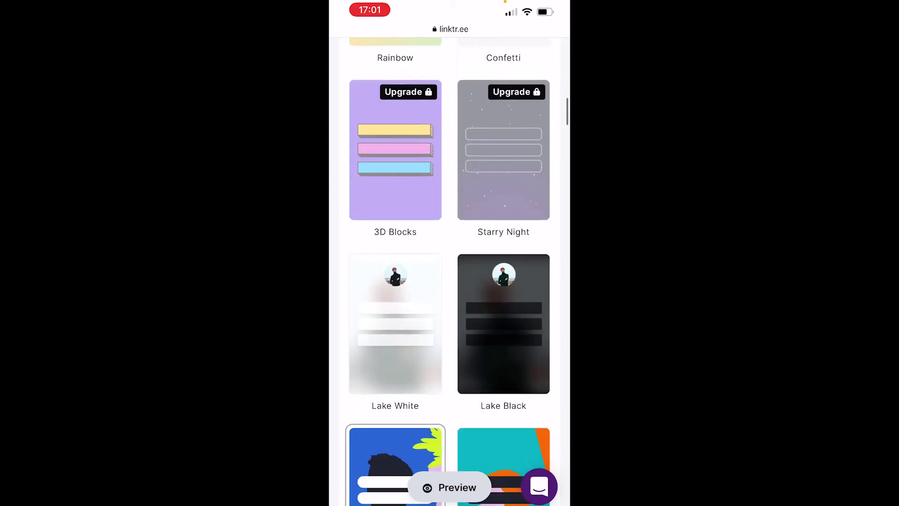
pyautogui.scroll(-2, 449, 282)
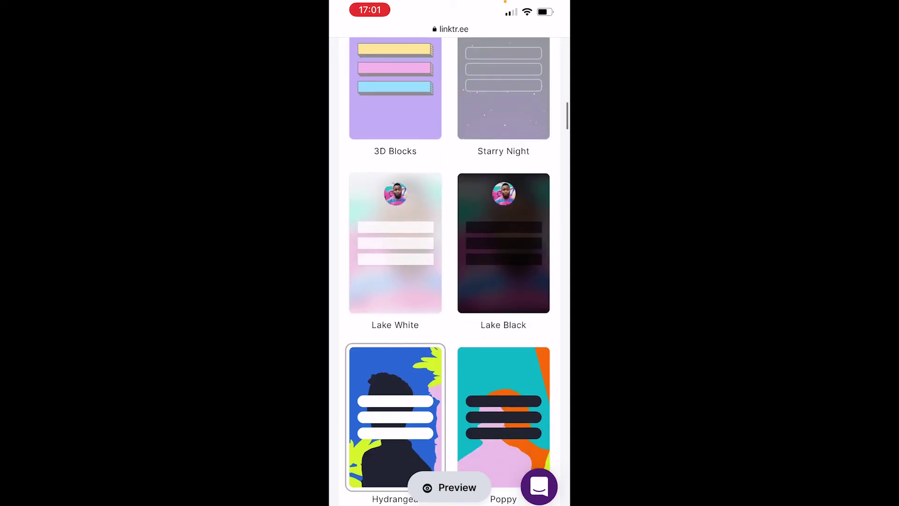
pyautogui.scroll(-2, 449, 281)
pyautogui.scroll(-4, 450, 281)
pyautogui.scroll(-1, 449, 281)
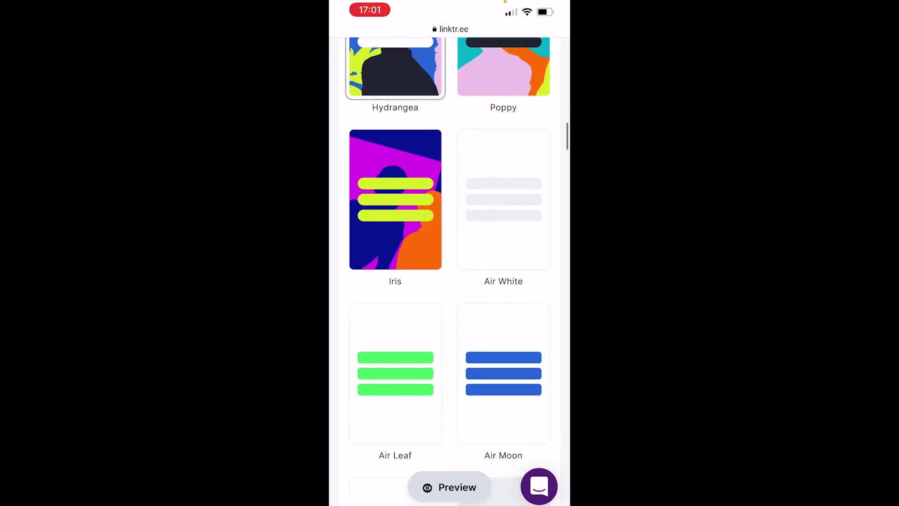
pyautogui.scroll(-1, 449, 281)
pyautogui.scroll(-4, 450, 281)
pyautogui.scroll(-1, 450, 281)
pyautogui.scroll(3, 449, 281)
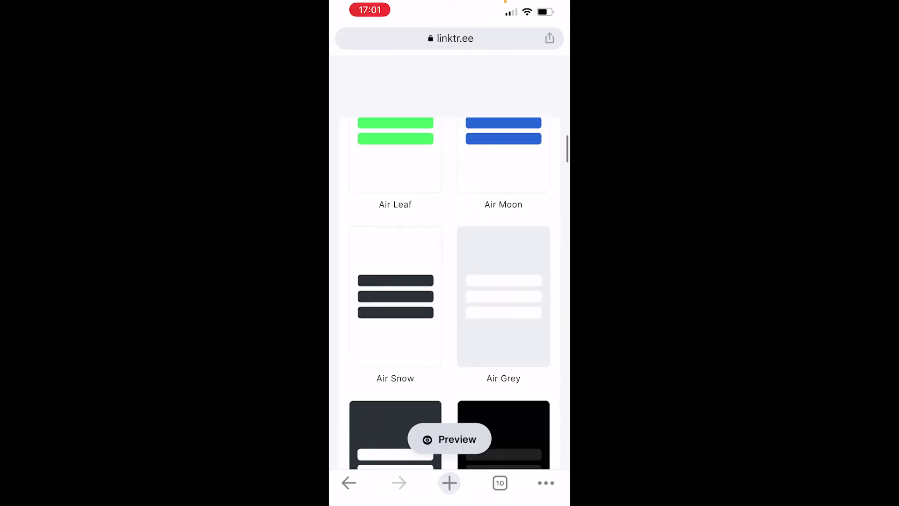
pyautogui.scroll(4, 449, 282)
pyautogui.scroll(1, 449, 281)
pyautogui.click(395, 375)
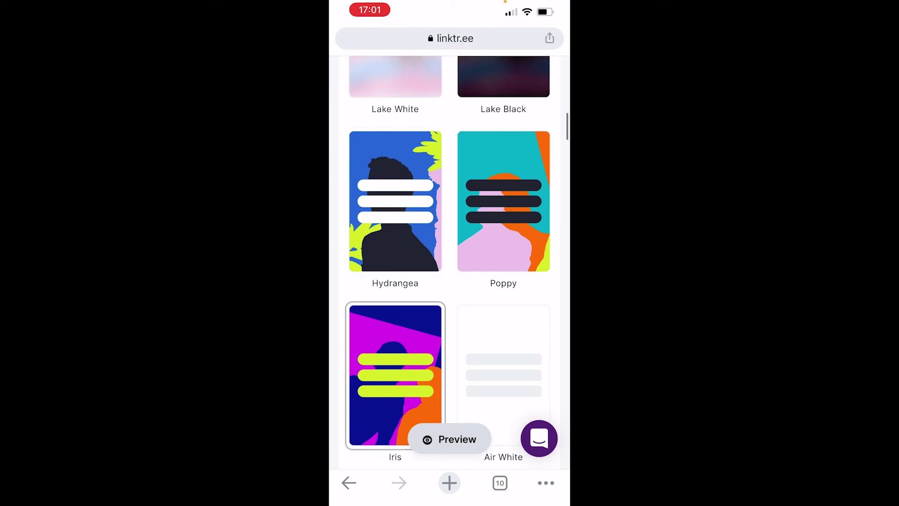
pyautogui.scroll(-1, 449, 281)
pyautogui.click(450, 487)
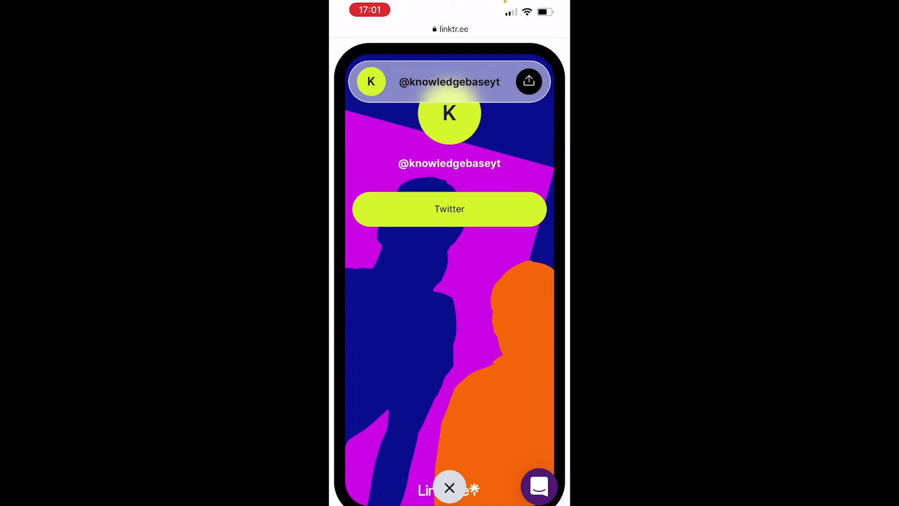
pyautogui.click(450, 486)
pyautogui.scroll(5, 450, 281)
pyautogui.scroll(5, 449, 281)
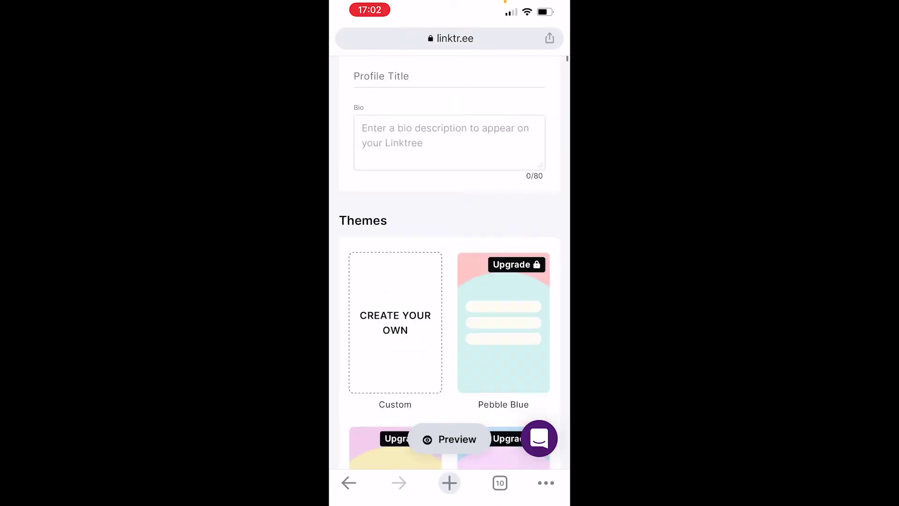
pyautogui.scroll(5, 449, 281)
# Step: Copy the public My Linktree page URL from the Links tab
pyautogui.click(351, 130)
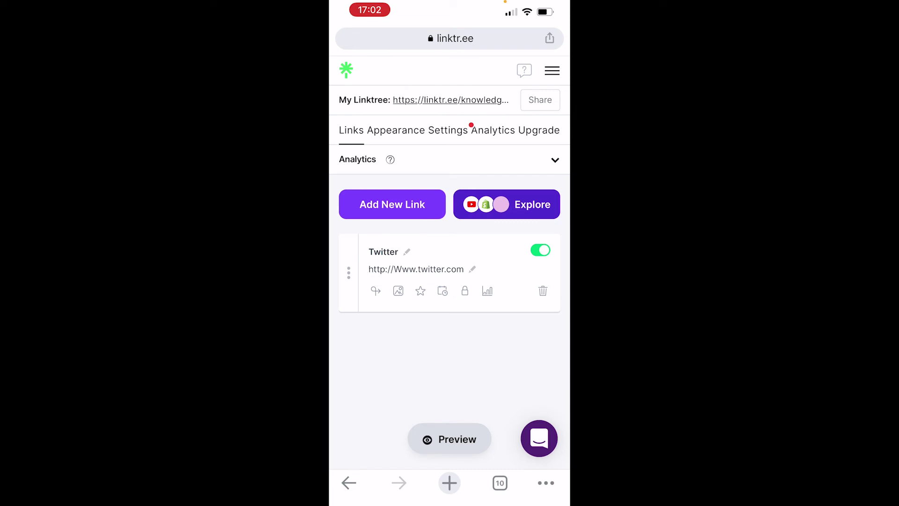
pyautogui.rightClick(450, 99)
pyautogui.click(450, 37)
# Step: Paste the copied Linktree URL into the address bar and open the live page
pyautogui.click(513, 38)
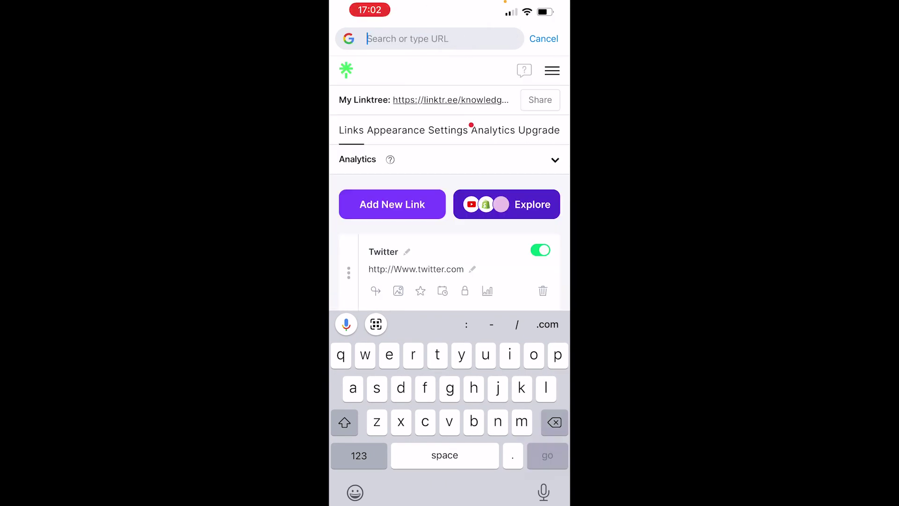
pyautogui.click(476, 39)
pyautogui.click(496, 70)
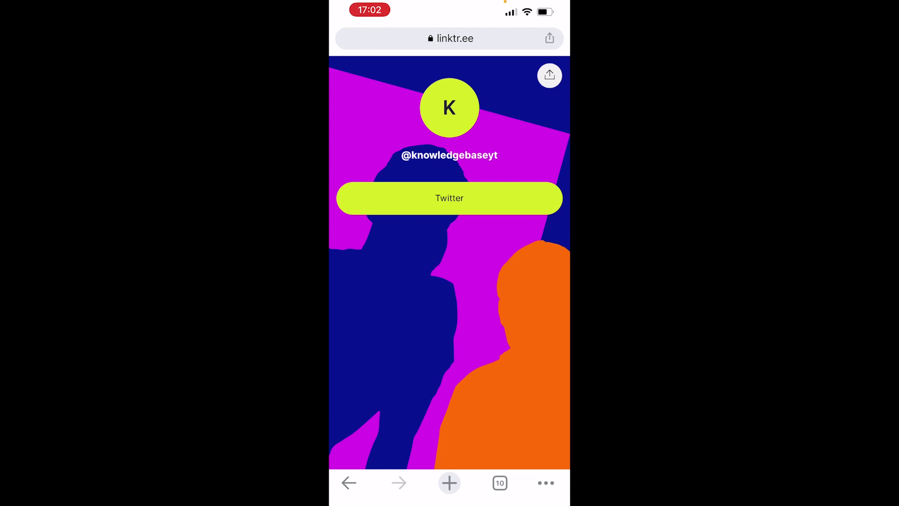
# Step: Open the Edit Profile screen of your Instagram profile
pyautogui.moveTo(449, 500); pyautogui.dragTo(450, 282)
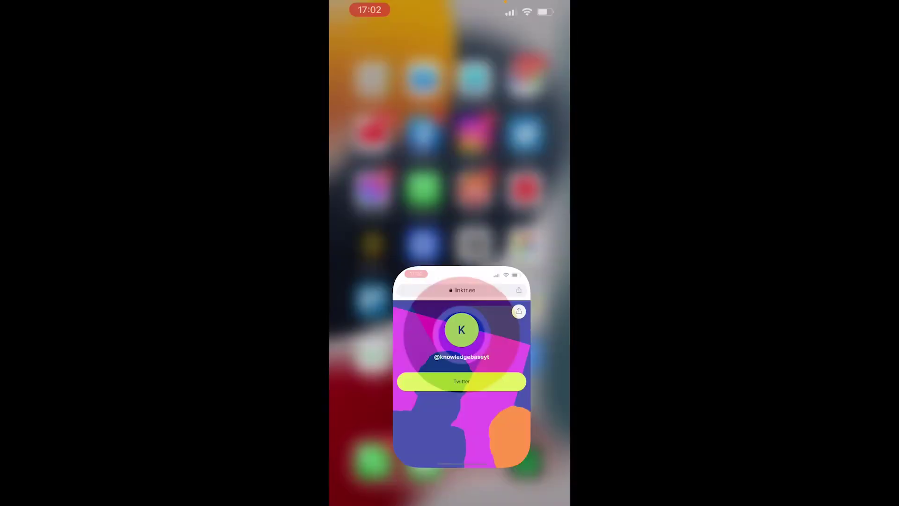
pyautogui.click(475, 119)
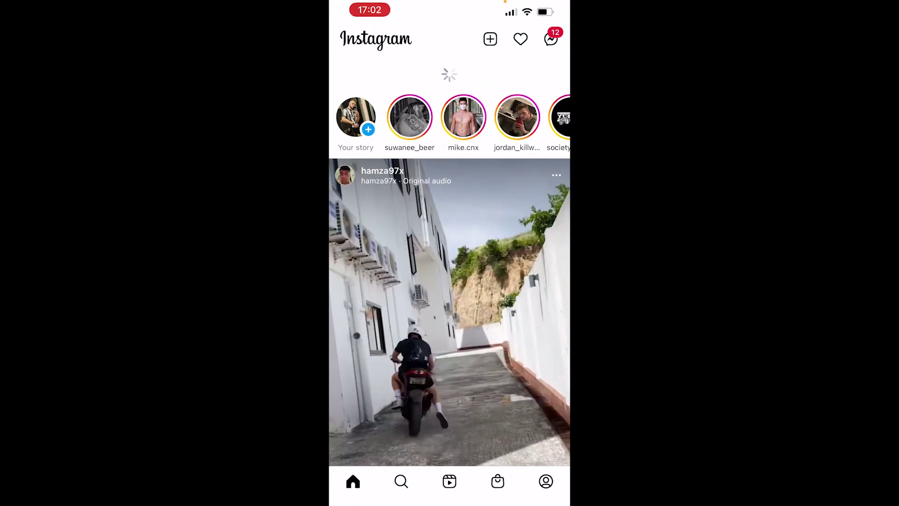
pyautogui.click(546, 481)
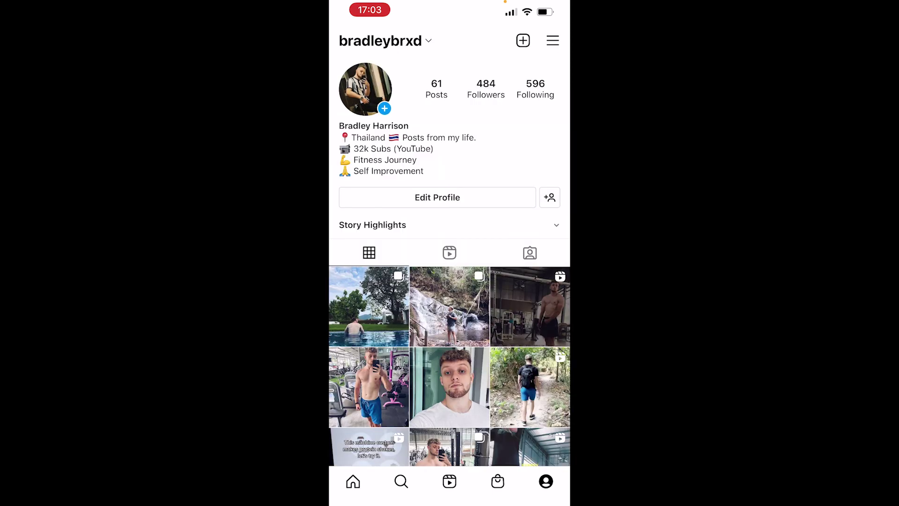
pyautogui.click(437, 198)
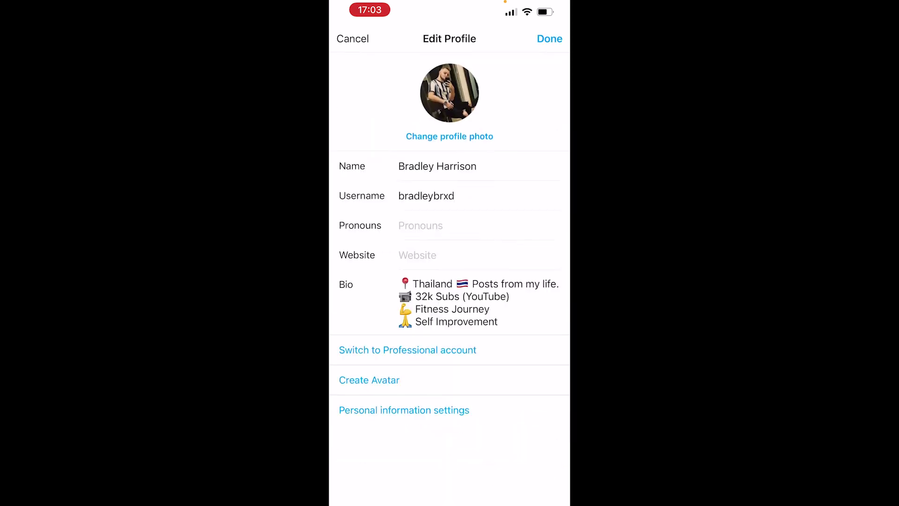
# Step: Paste the copied Linktree URL into the Website field and tap Done
pyautogui.click(421, 255)
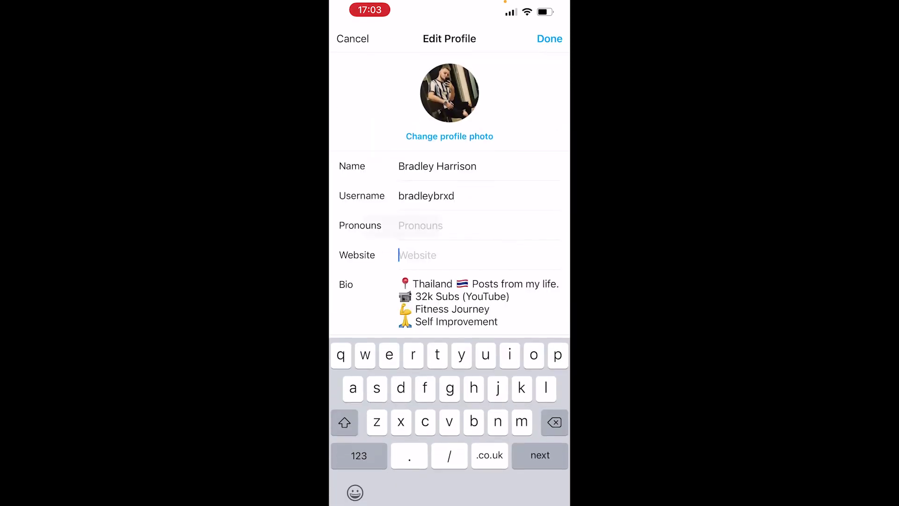
pyautogui.click(422, 254)
pyautogui.click(386, 226)
pyautogui.click(550, 39)
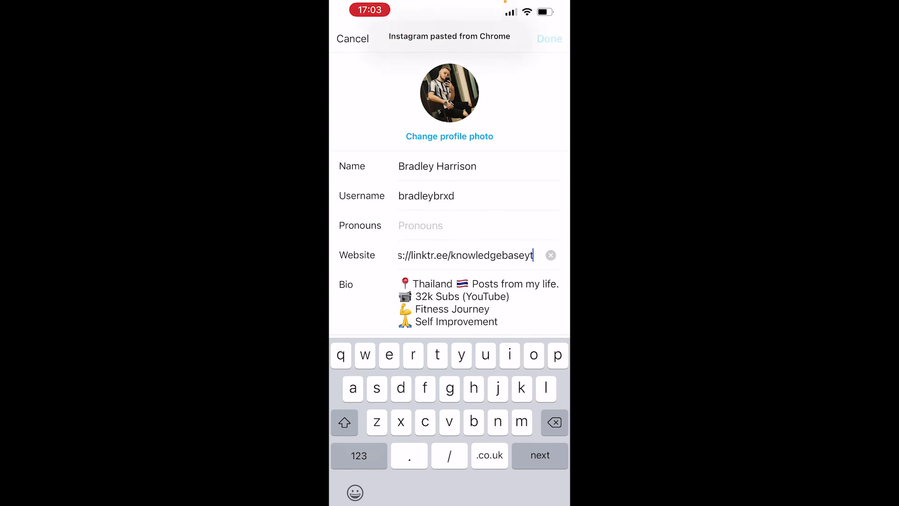